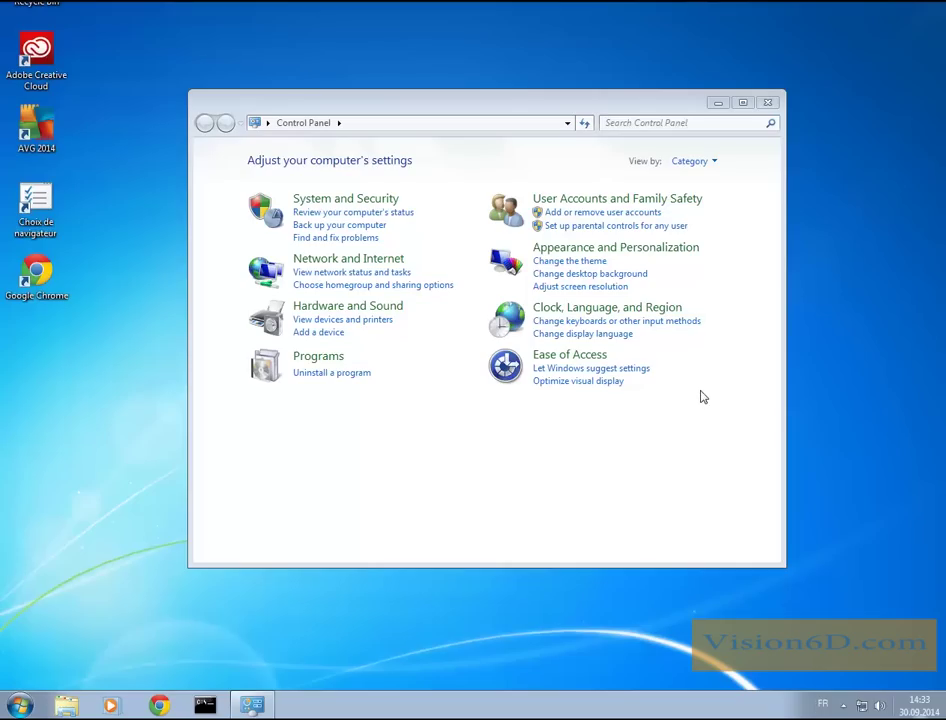
# Switch the Windows display language to français and back to English, then apply with OK.
pyautogui.click(574, 335)
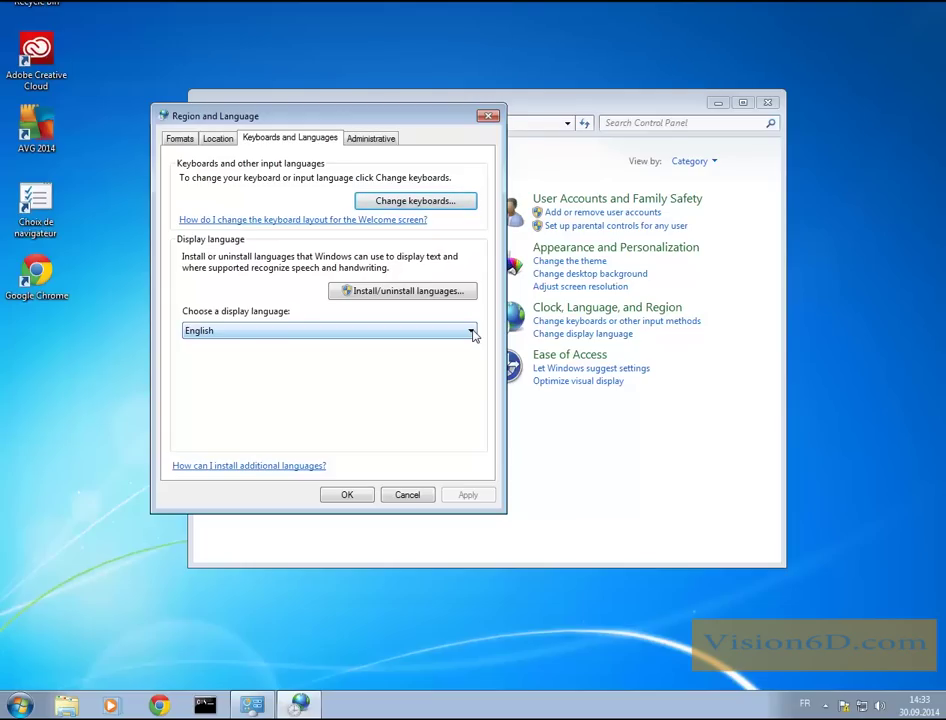
pyautogui.click(472, 333)
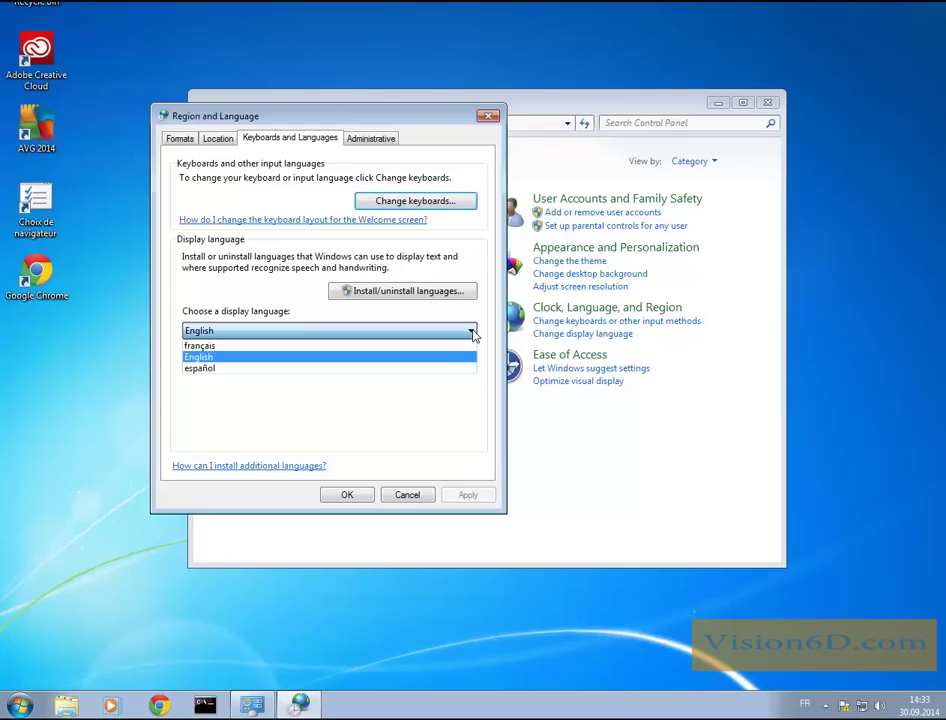
pyautogui.click(345, 346)
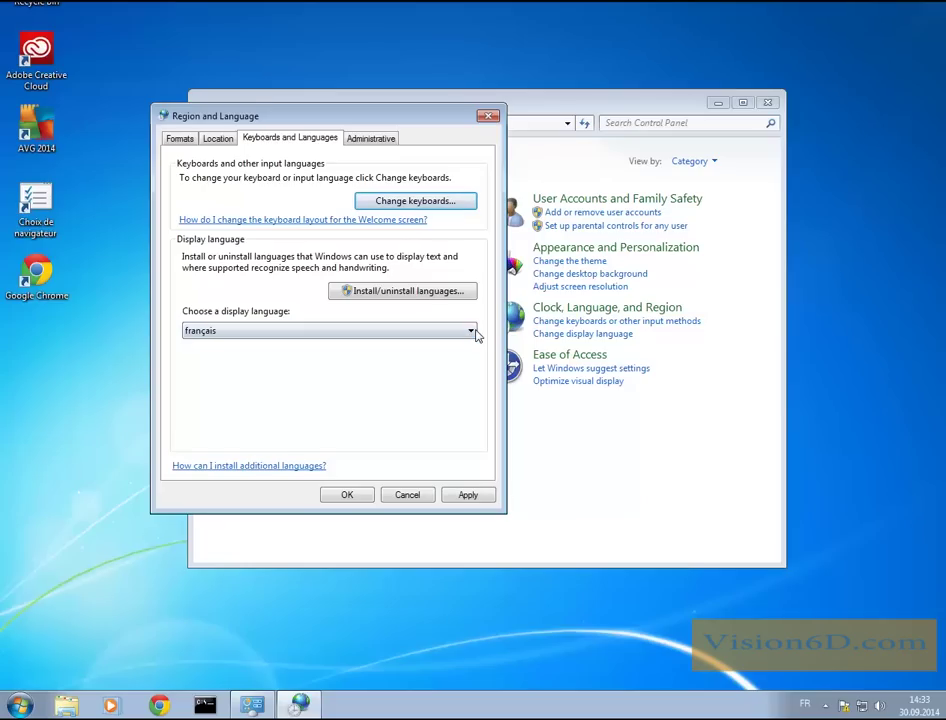
pyautogui.click(472, 334)
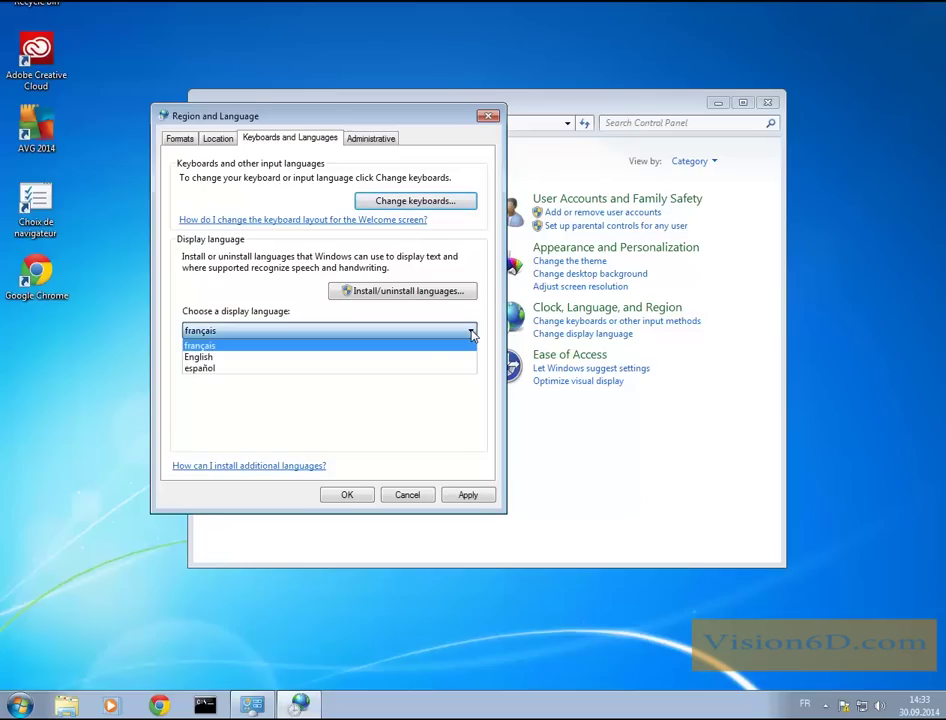
pyautogui.click(443, 357)
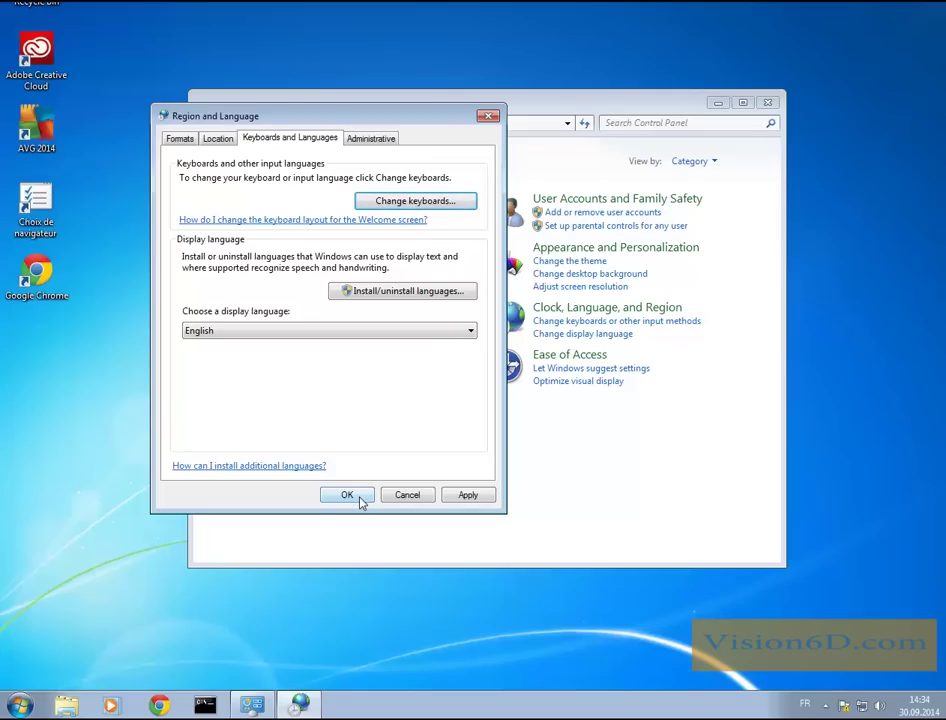
pyautogui.click(360, 499)
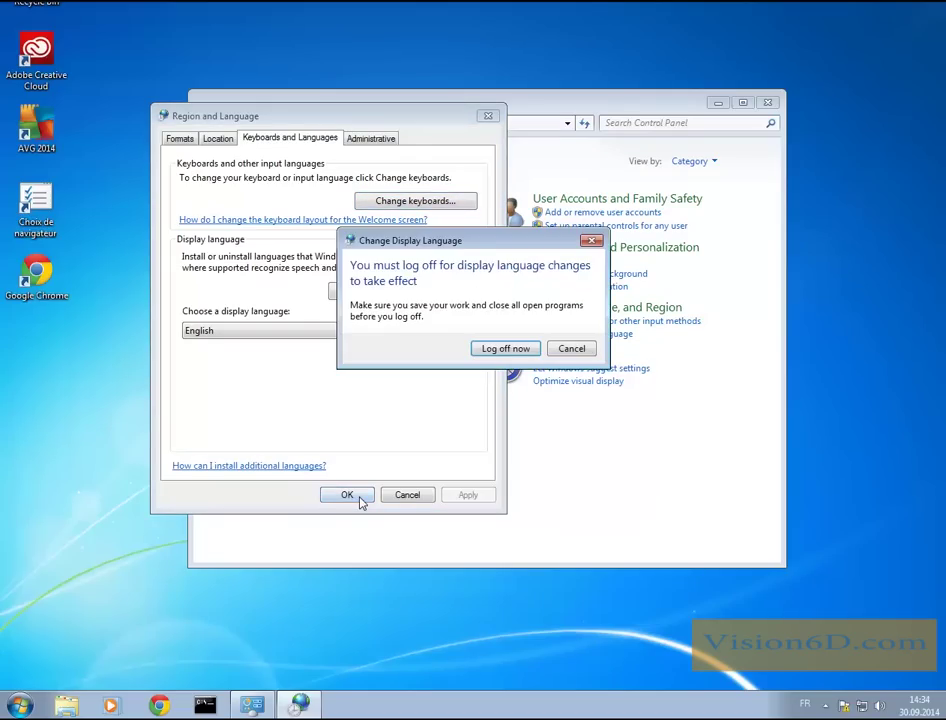
# Dismiss the log-off prompt and start Project 2013 from the Start menu.
pyautogui.click(575, 355)
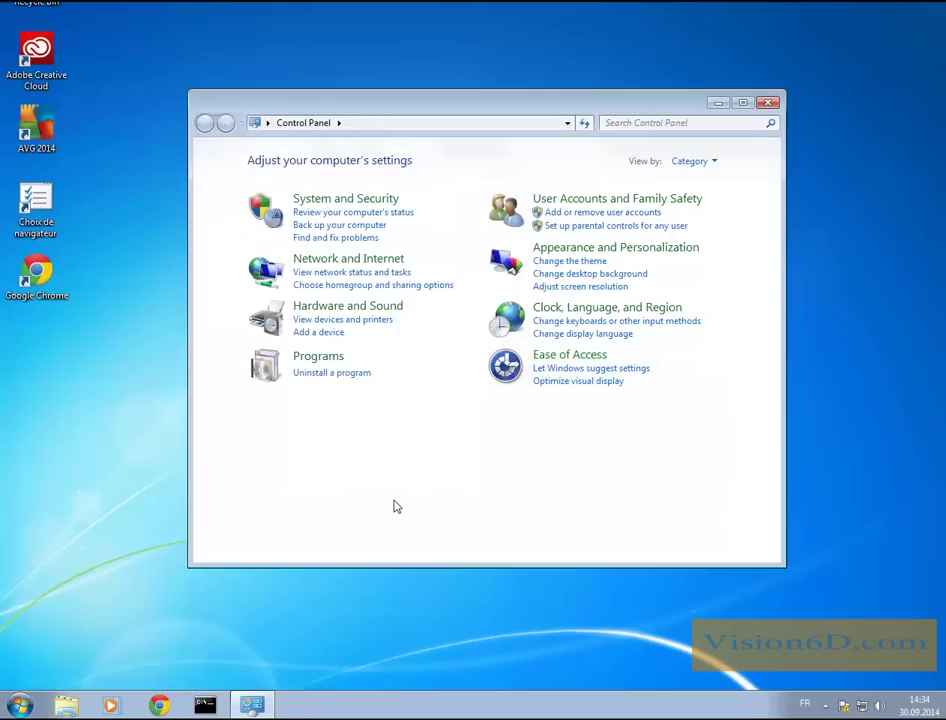
pyautogui.click(20, 706)
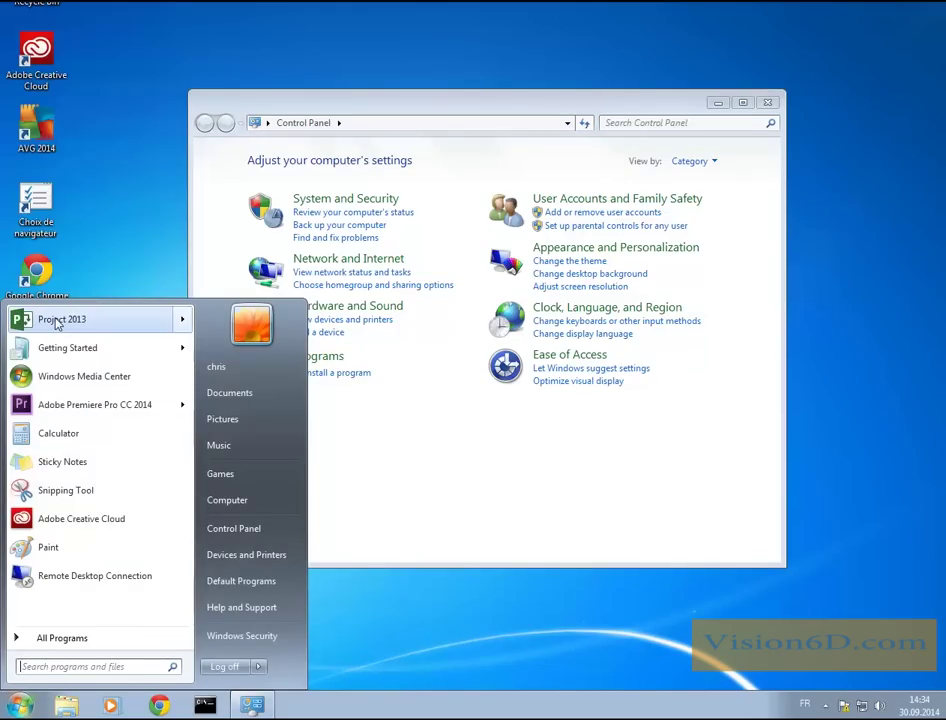
pyautogui.moveTo(62, 319)
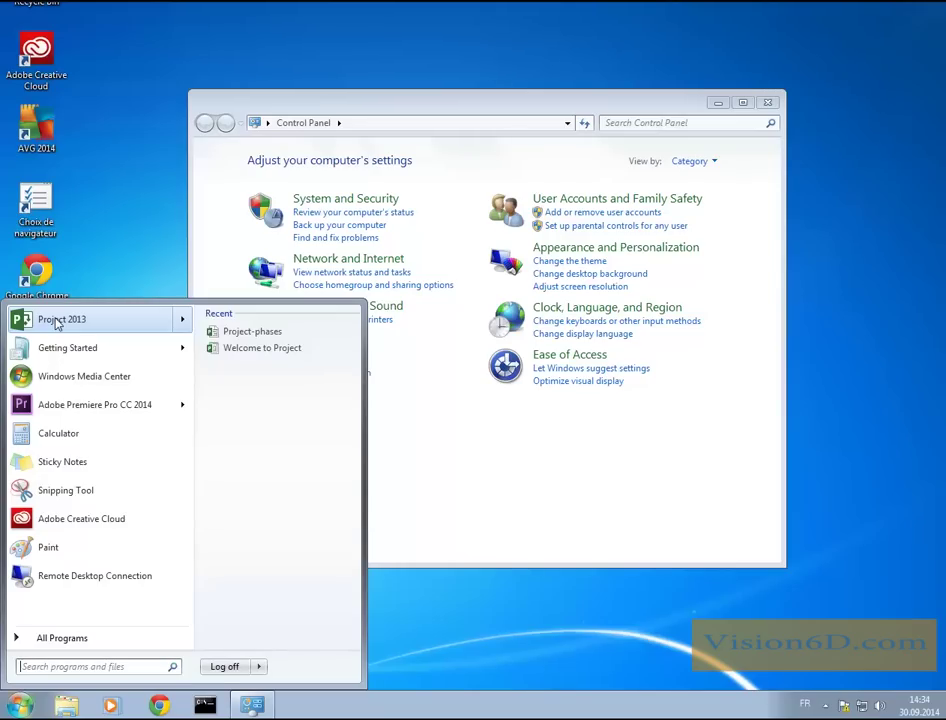
pyautogui.click(57, 320)
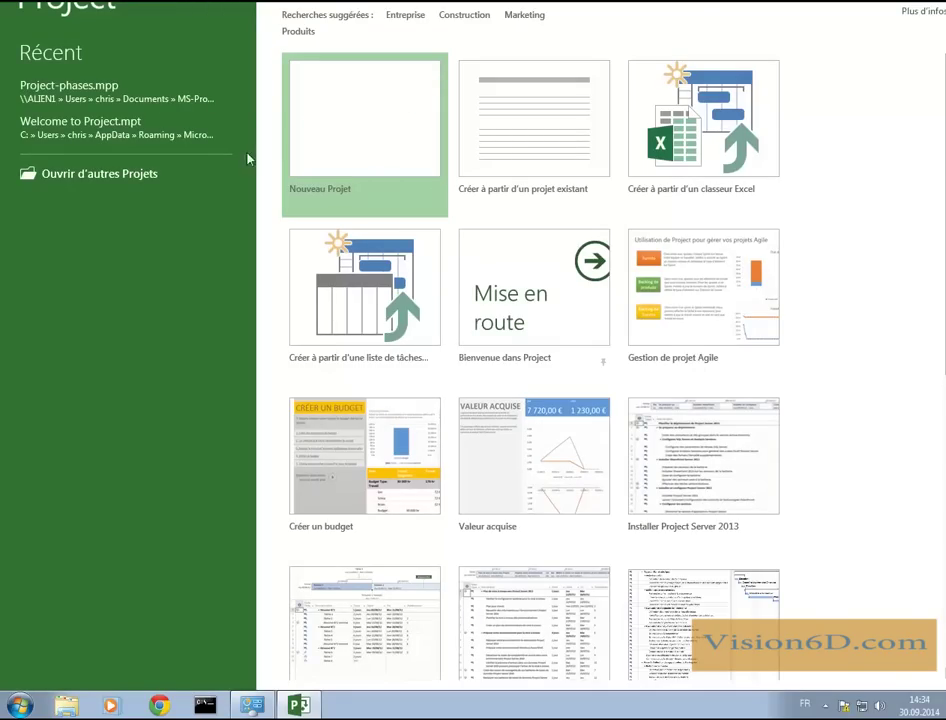
# Create a Nouveau Projet and open Options de Project from FICHIER.
pyautogui.click(308, 139)
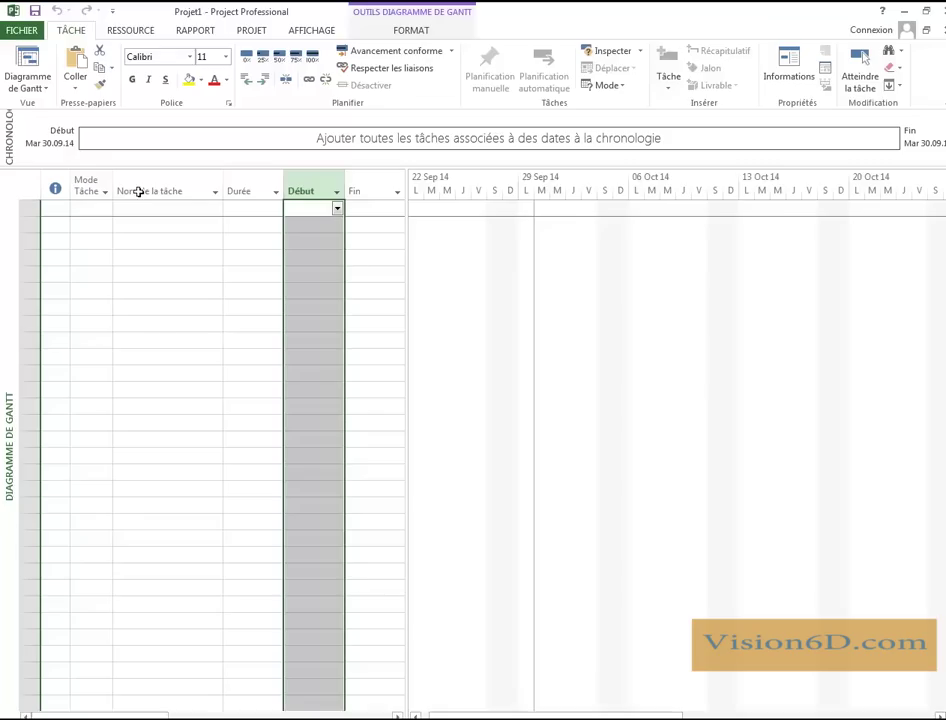
pyautogui.click(14, 32)
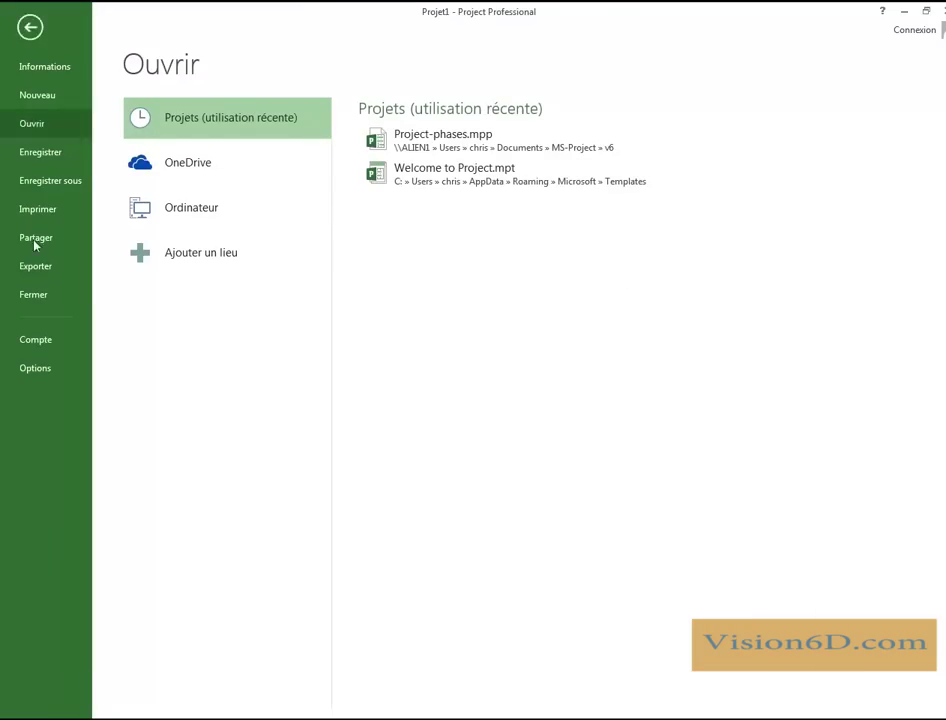
pyautogui.click(44, 372)
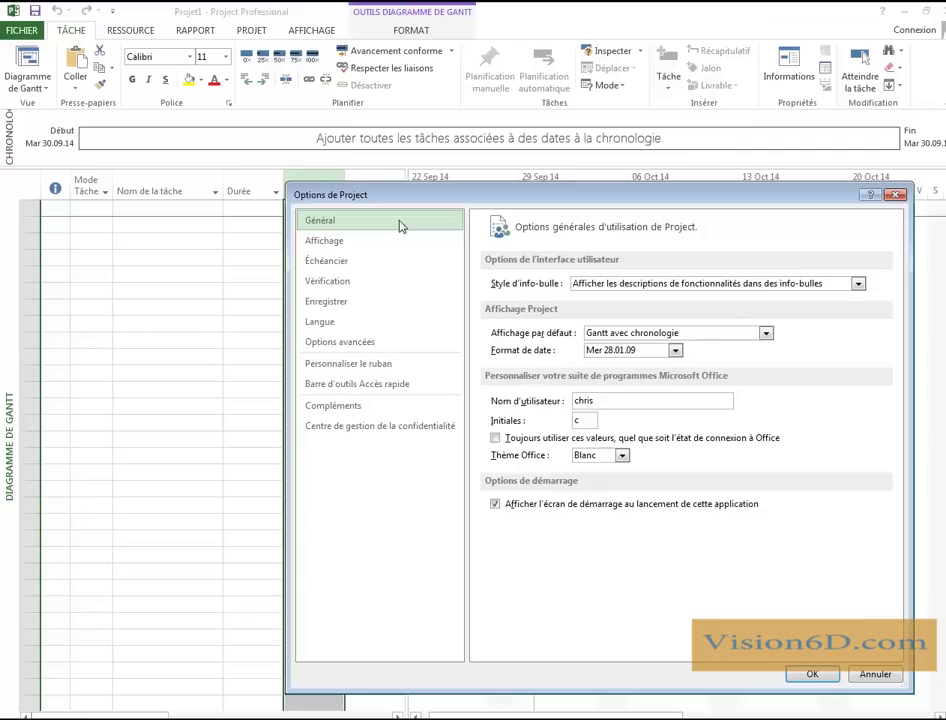
# Check the Langue page with Anglais (États-Unis) selected, then close the options with OK.
pyautogui.click(331, 323)
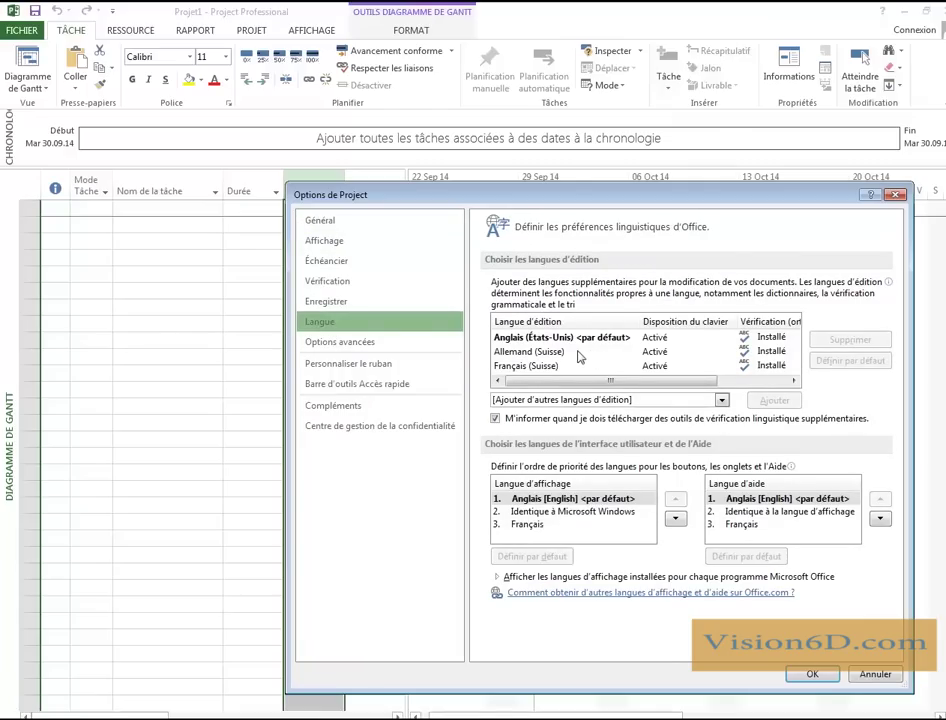
pyautogui.click(547, 341)
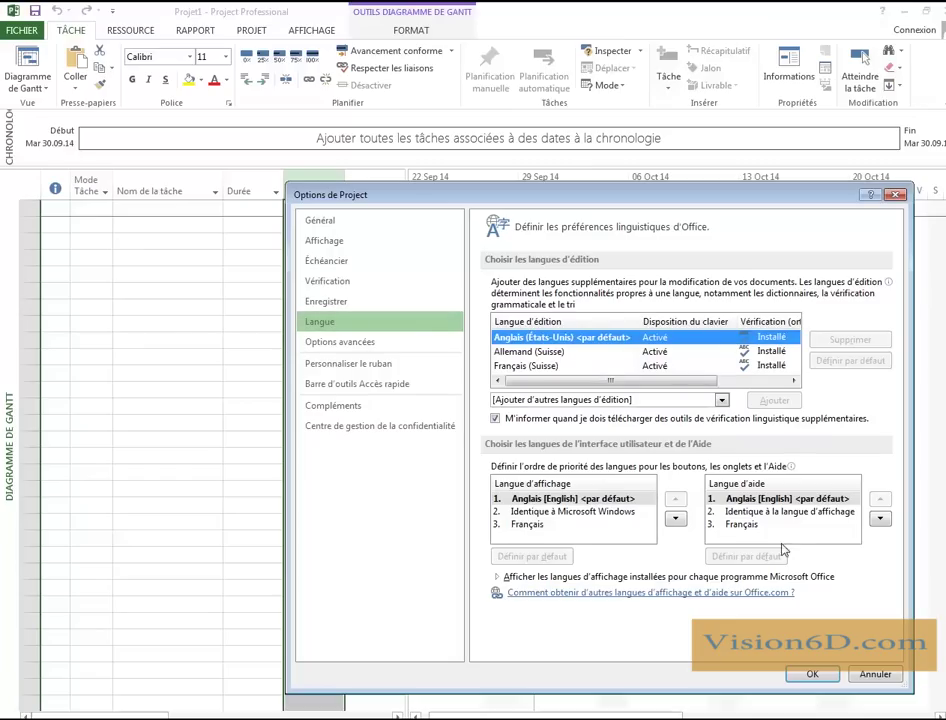
pyautogui.click(818, 677)
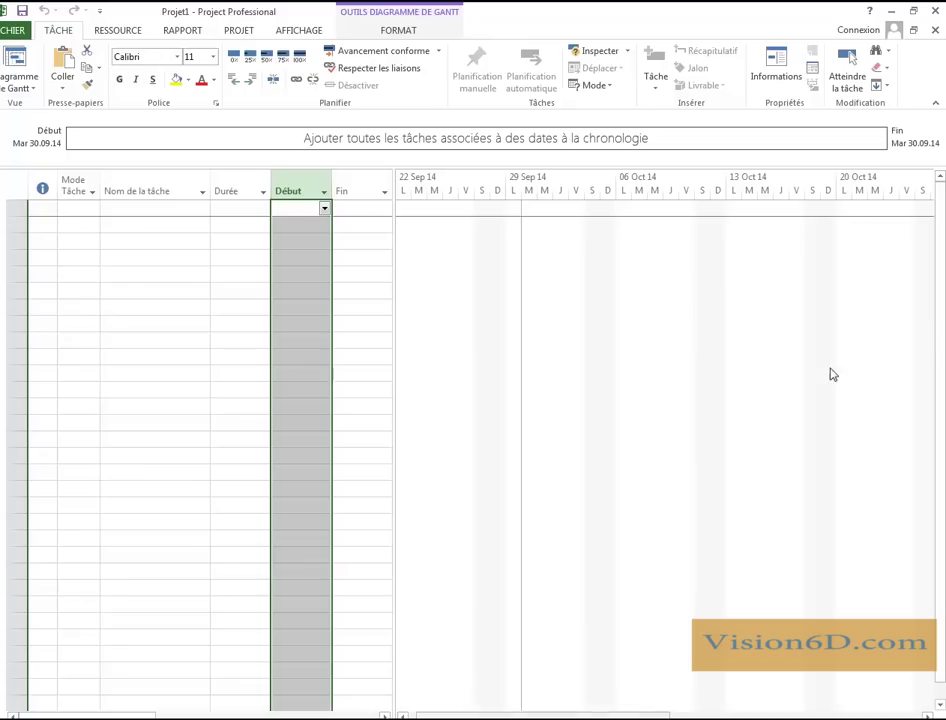
# Close Project 2013 so the English language pack can install.
pyautogui.click(937, 13)
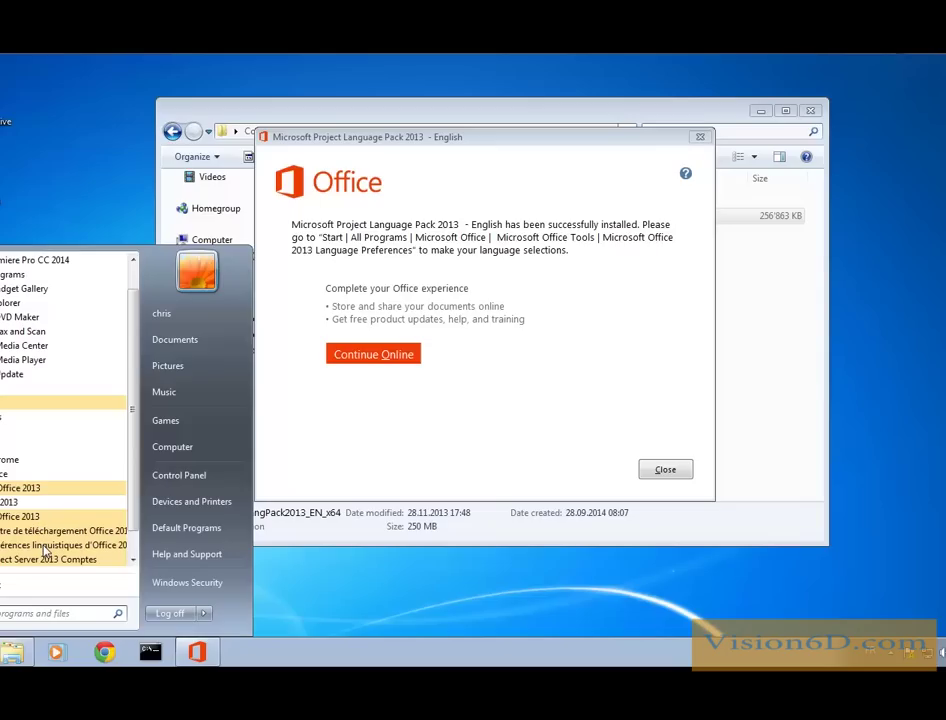
# Confirm English is the default in Office 2013 Language Preferences and close it with OK.
pyautogui.click(44, 549)
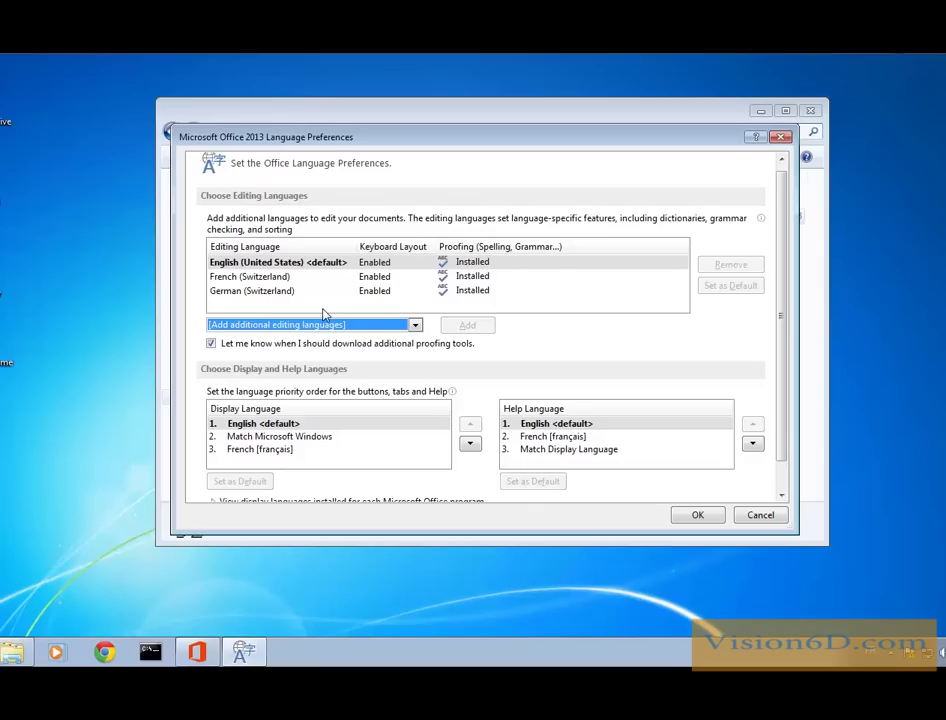
pyautogui.click(697, 519)
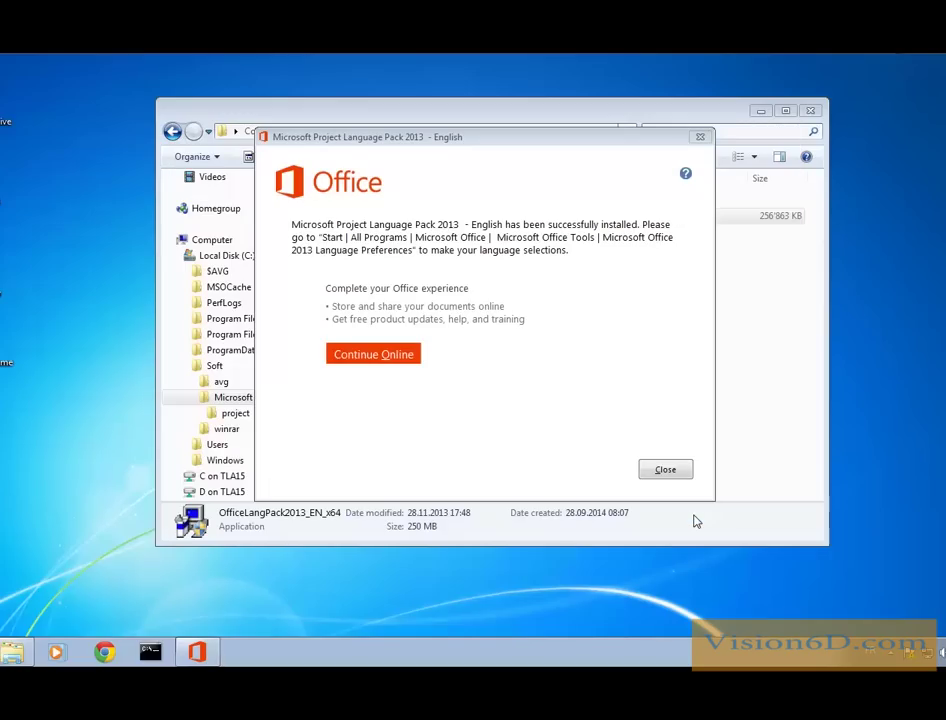
# Close the language pack installer and restart Project 2013 from the Start menu.
pyautogui.click(666, 472)
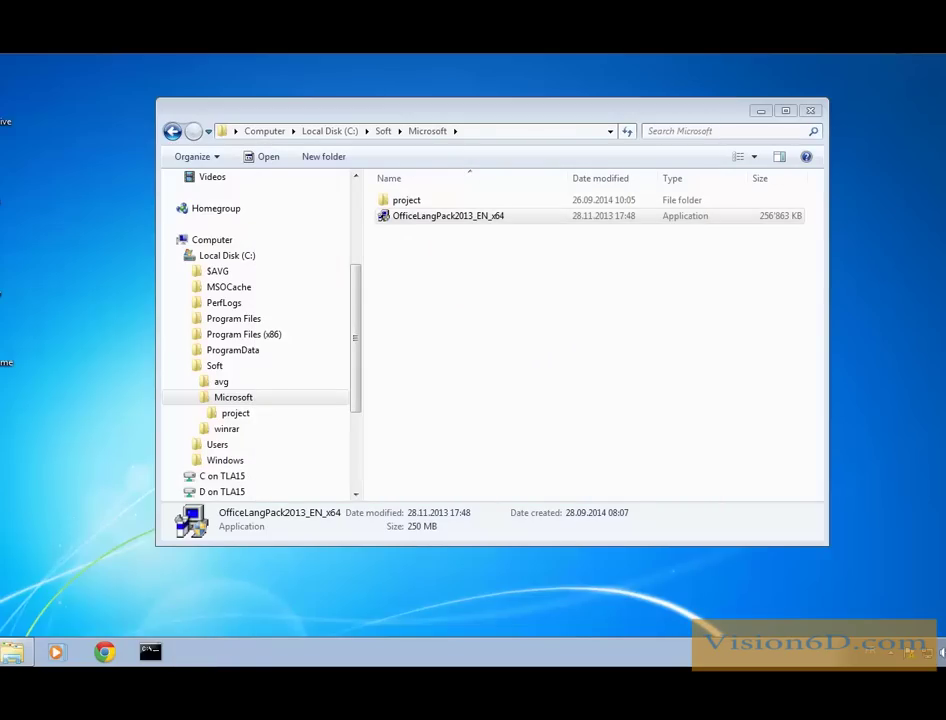
pyautogui.press('super')
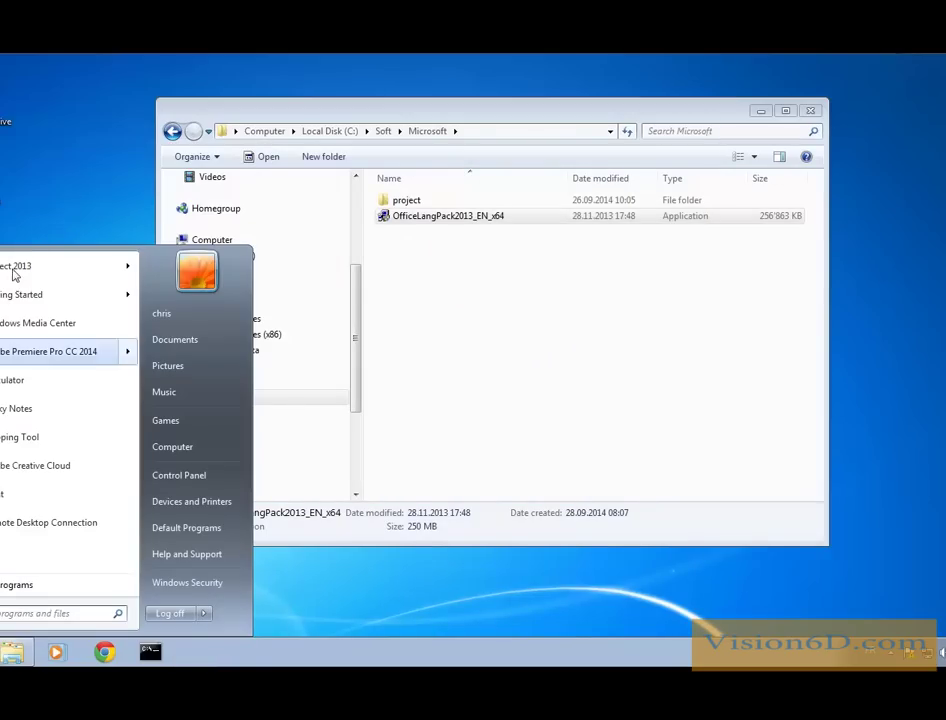
pyautogui.click(15, 266)
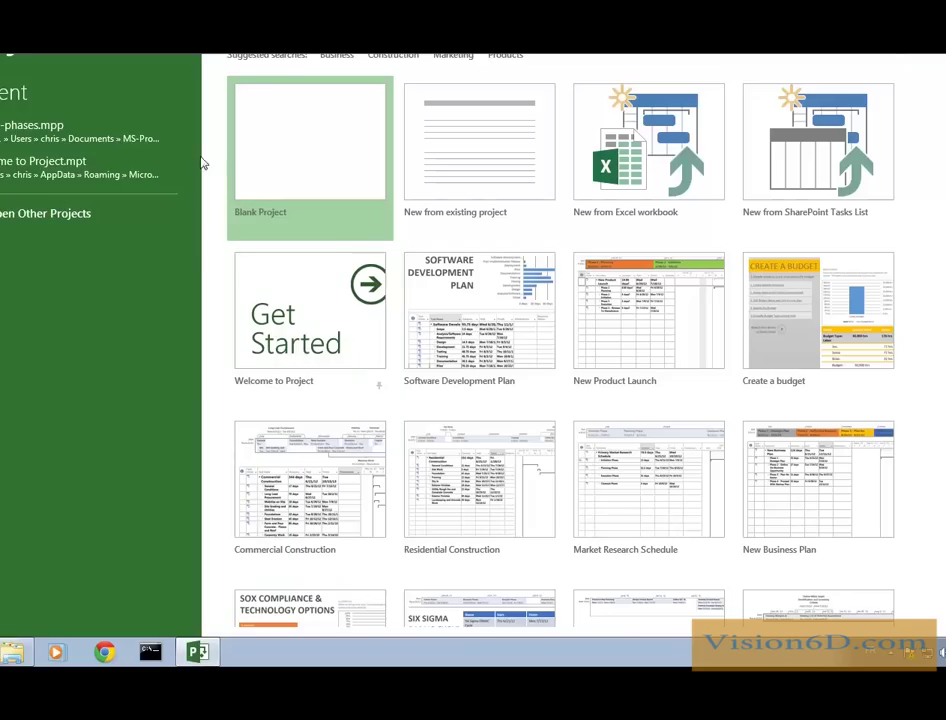
# Create a Blank Project in English and go to the File backstage's Open page.
pyautogui.click(267, 163)
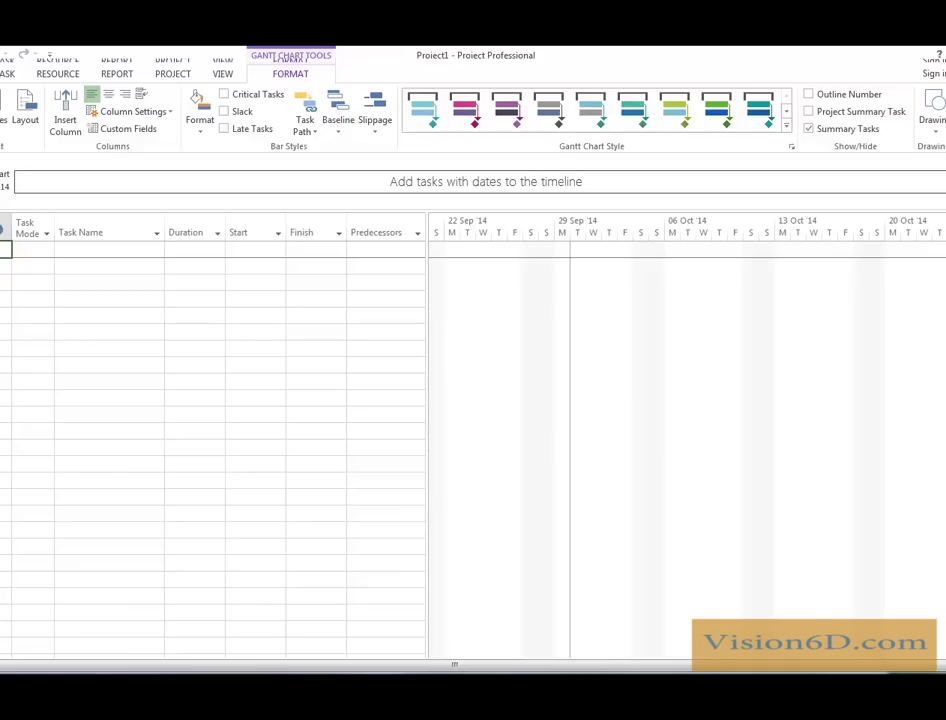
pyautogui.hotkey('ctrl', 'o')
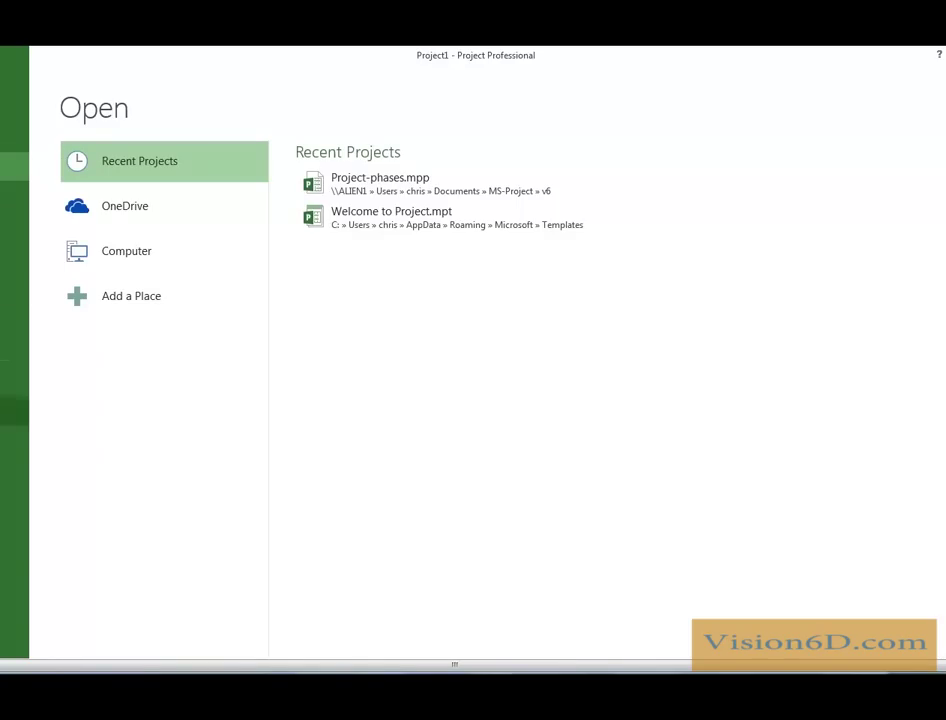
# In Project Options > Language, select French (Switzerland) and pick French [français] as display language.
pyautogui.click(14, 411)
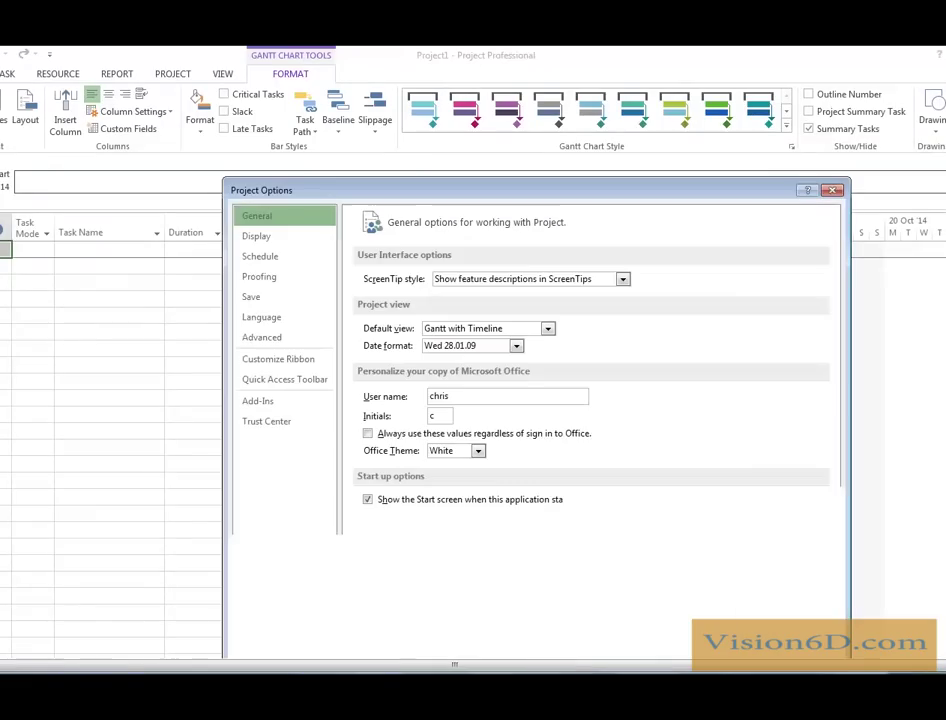
pyautogui.click(254, 320)
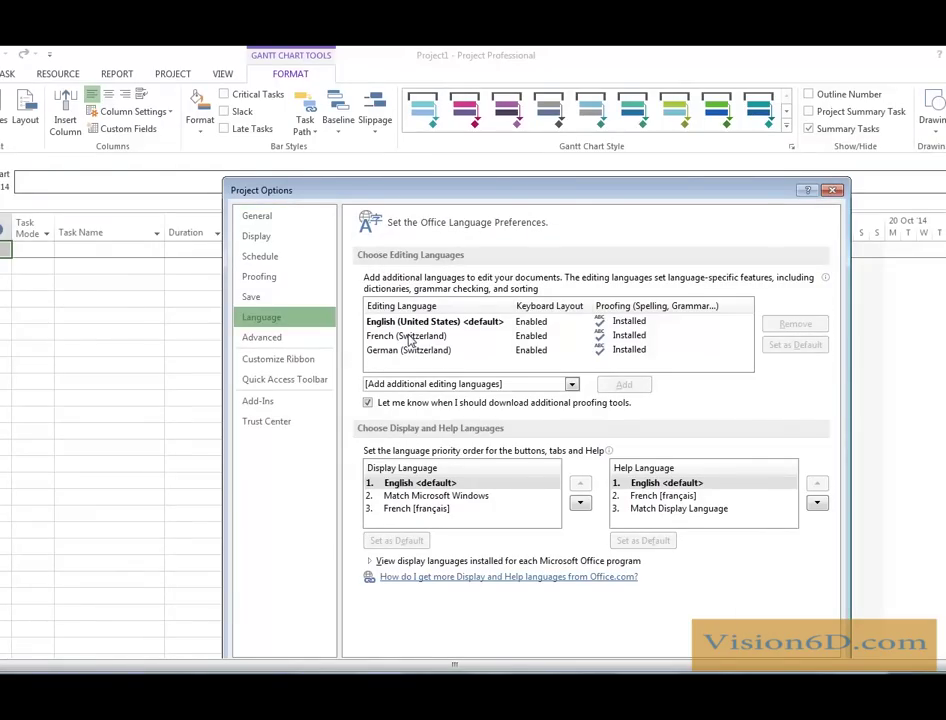
pyautogui.click(409, 341)
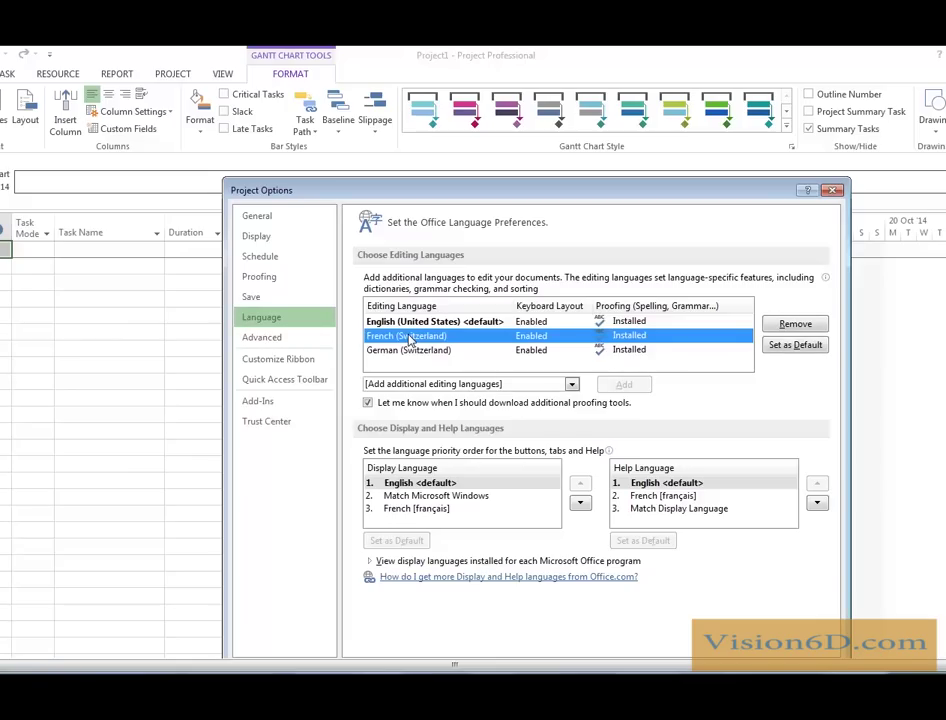
pyautogui.click(428, 512)
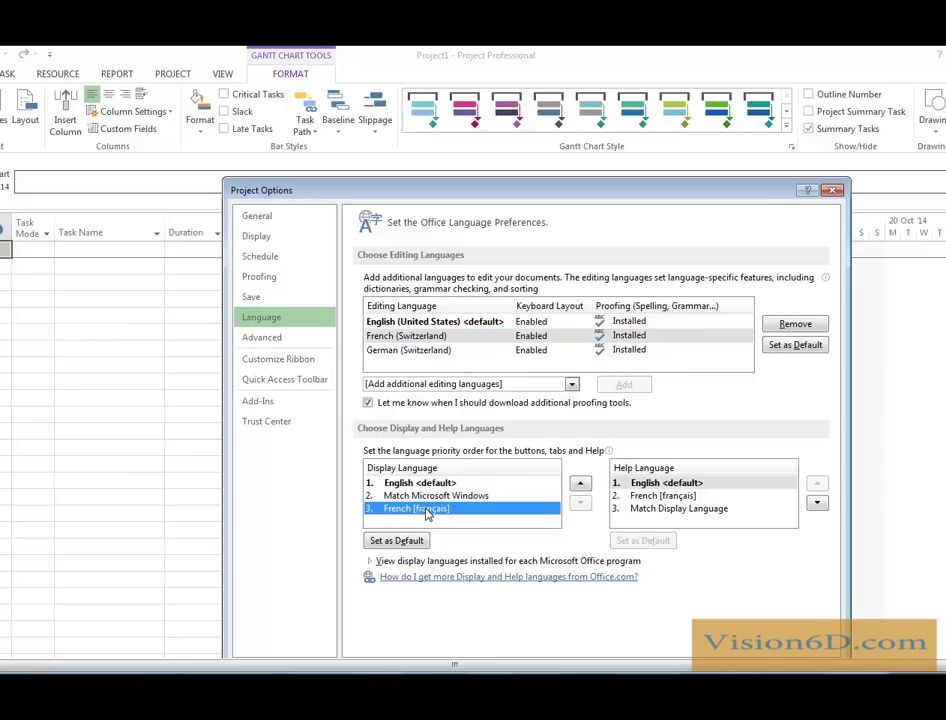